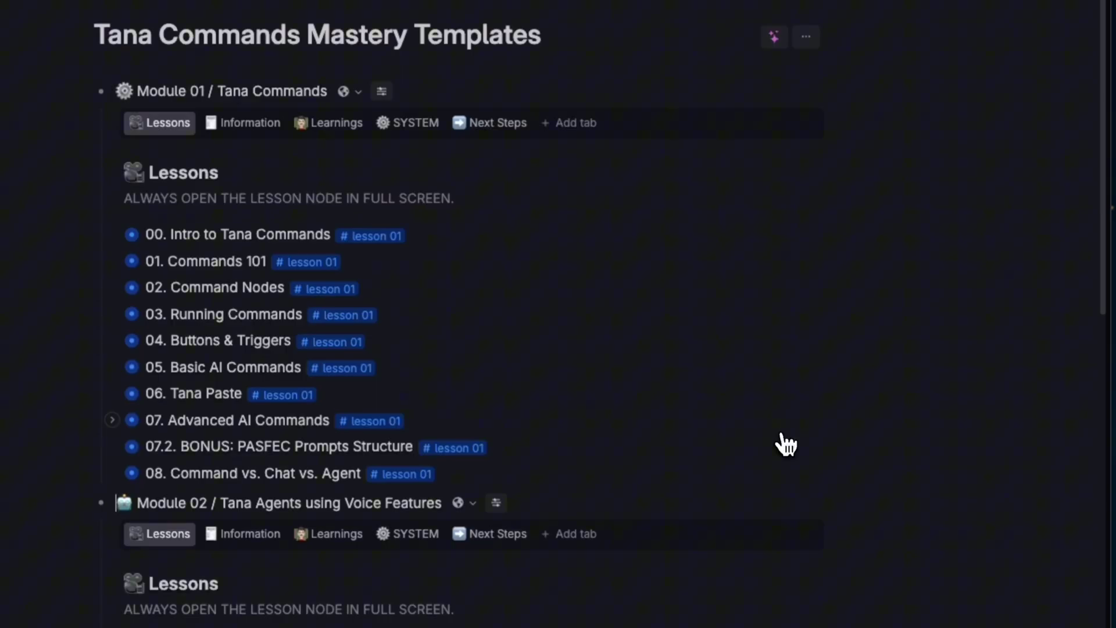
# Step: Scroll down the 00. Intro to Tana Commands lesson and run the action-item generating command
pyautogui.scroll(-5, 786, 445)
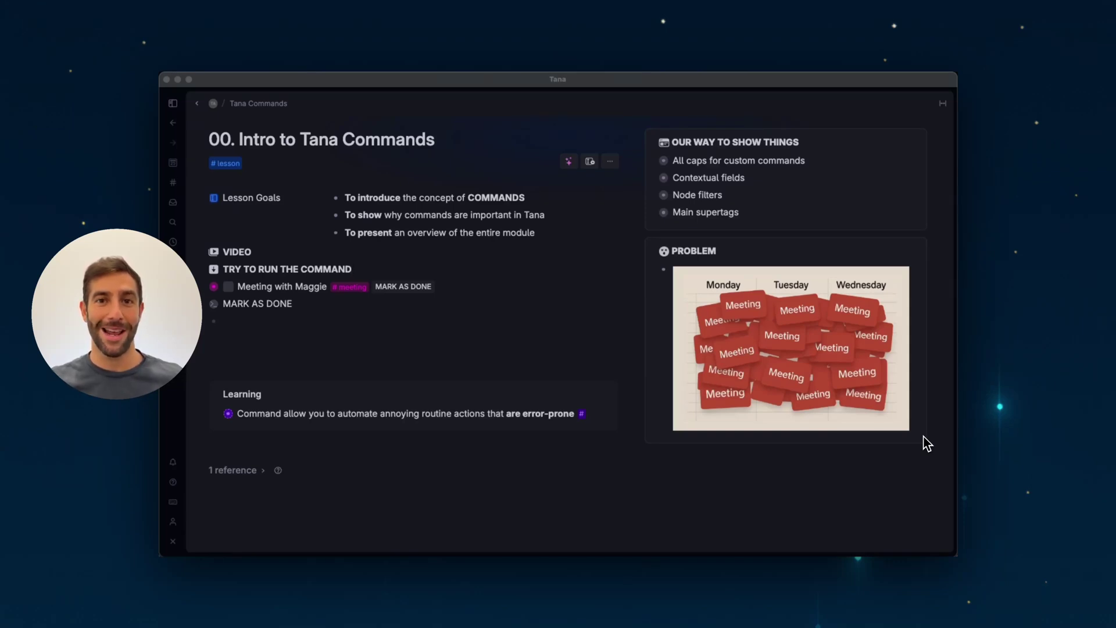
pyautogui.click(478, 213)
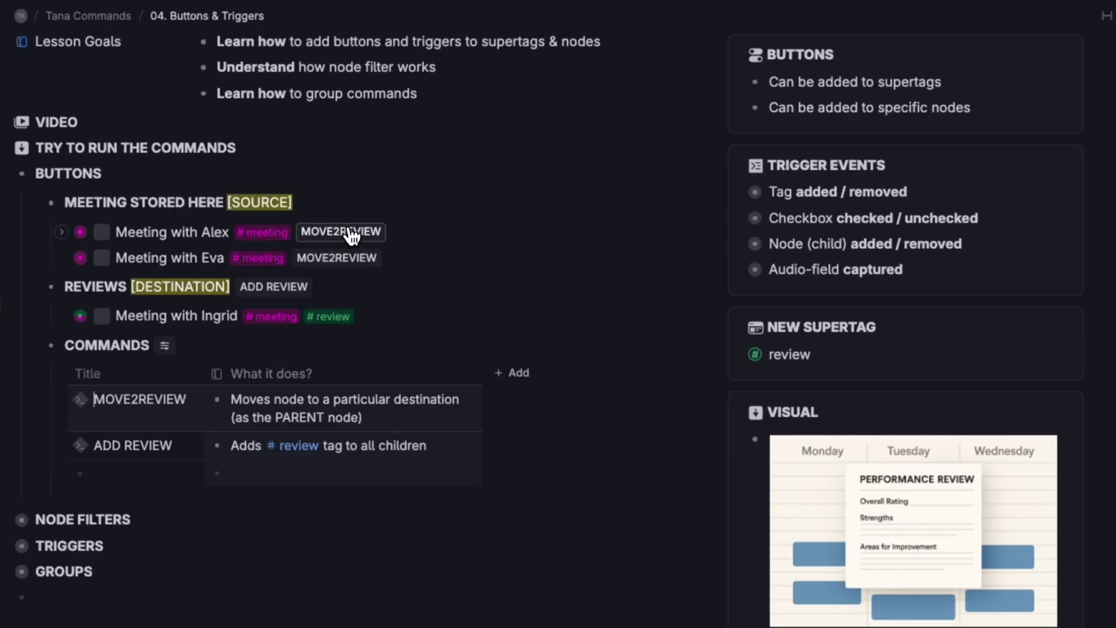
pyautogui.click(351, 232)
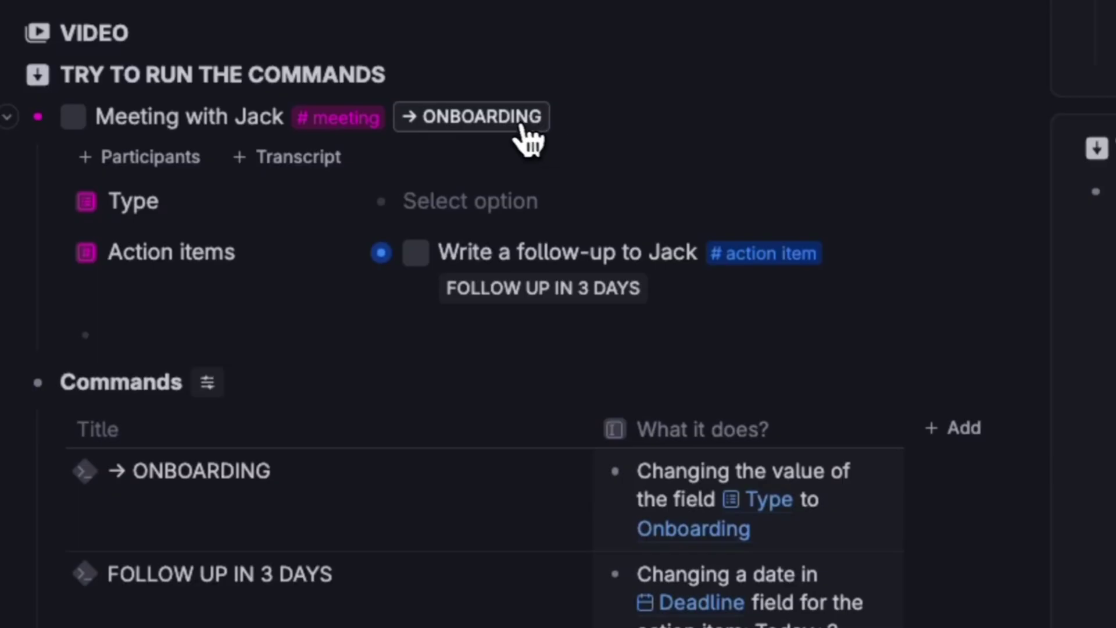
pyautogui.click(504, 122)
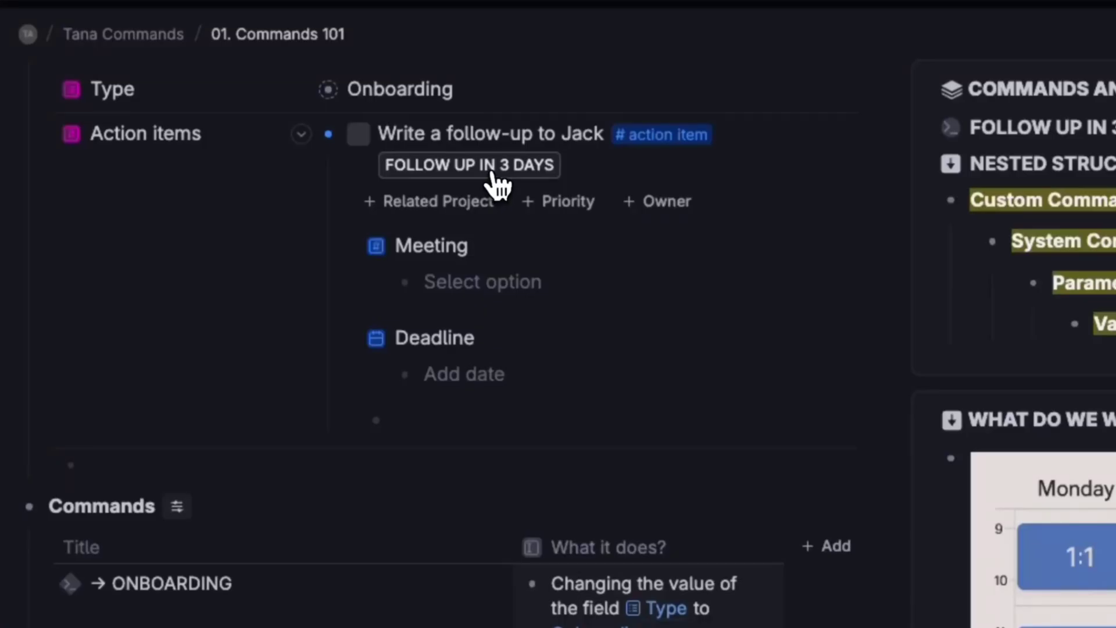
pyautogui.click(494, 174)
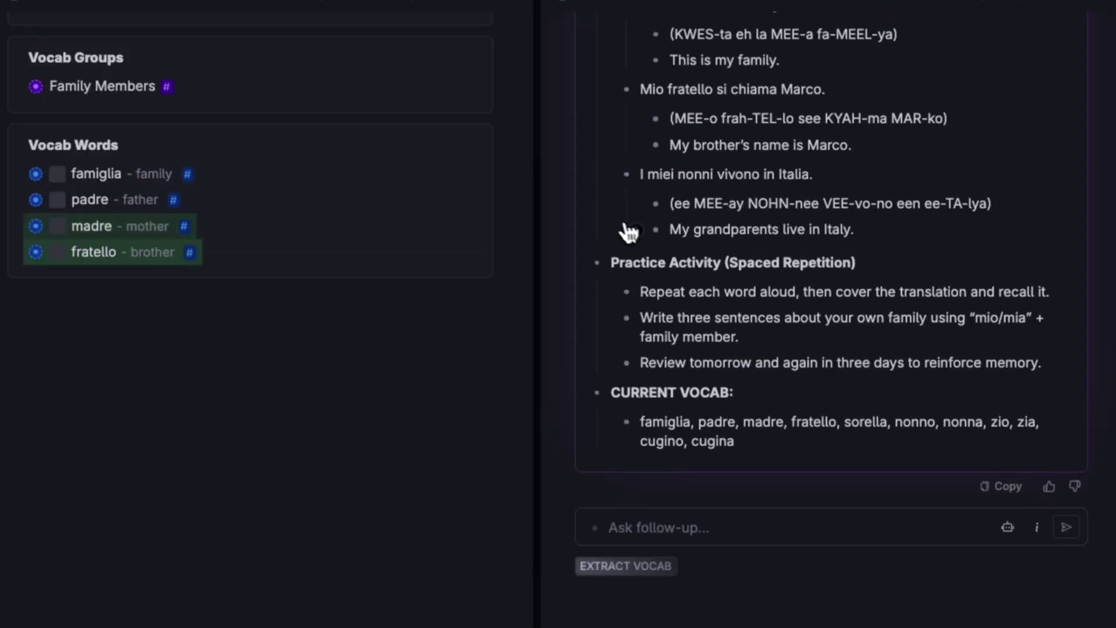
pyautogui.scroll(6, 634, 273)
pyautogui.scroll(8, 770, 250)
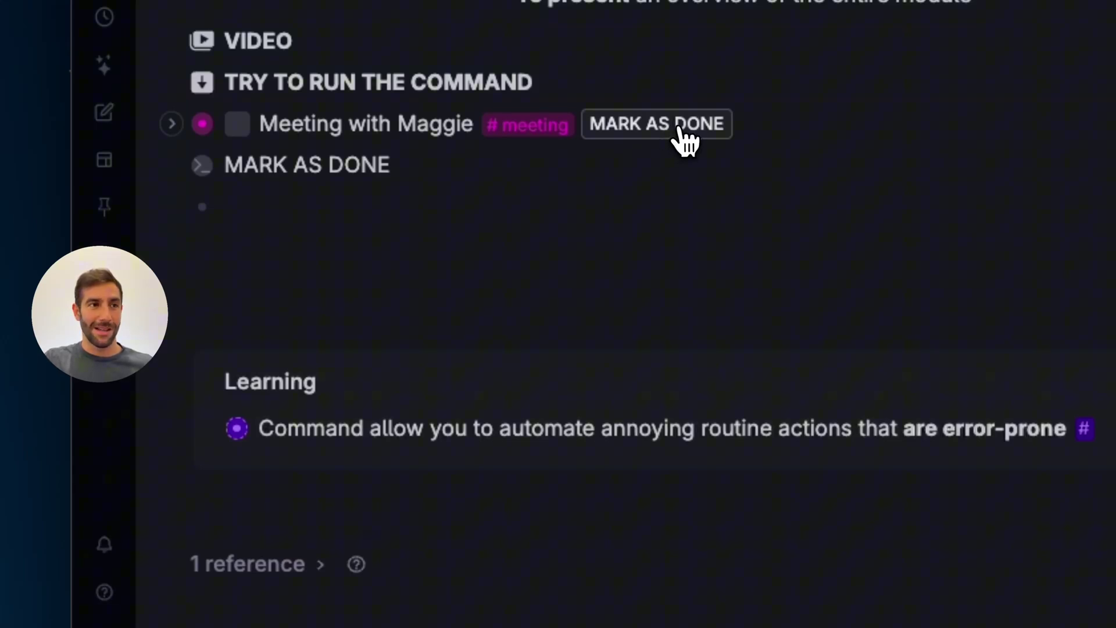
# Step: Run MARK AS DONE on the example #meeting task to check it off
pyautogui.click(673, 130)
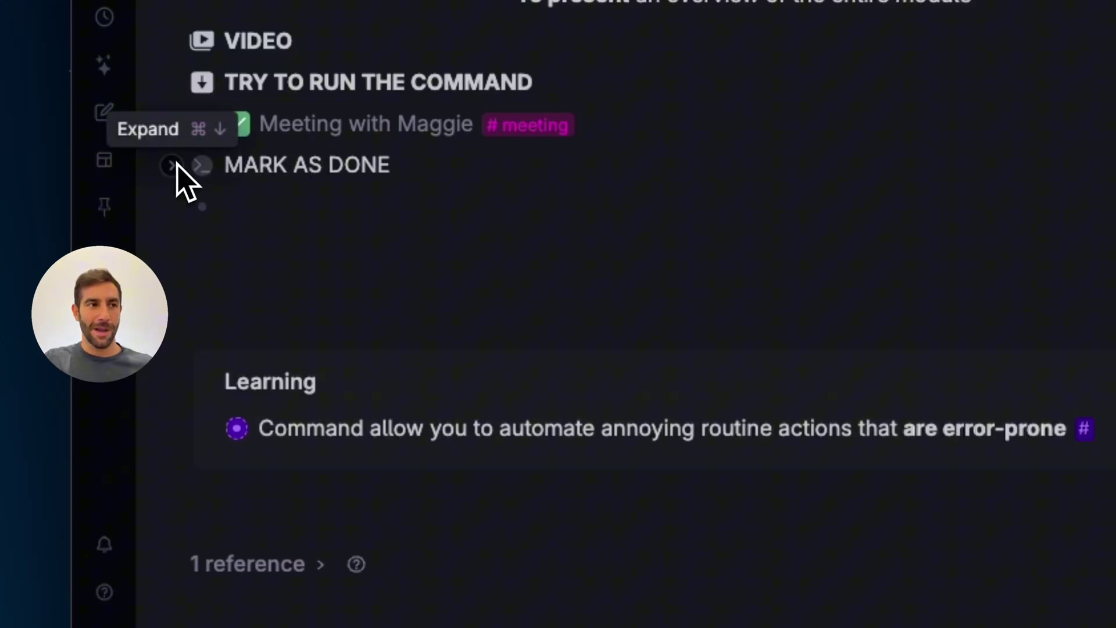
# Step: Uncheck the #meeting task and reveal MARK AS DONE's Set done status step and NOT DONE filter
pyautogui.click(241, 123)
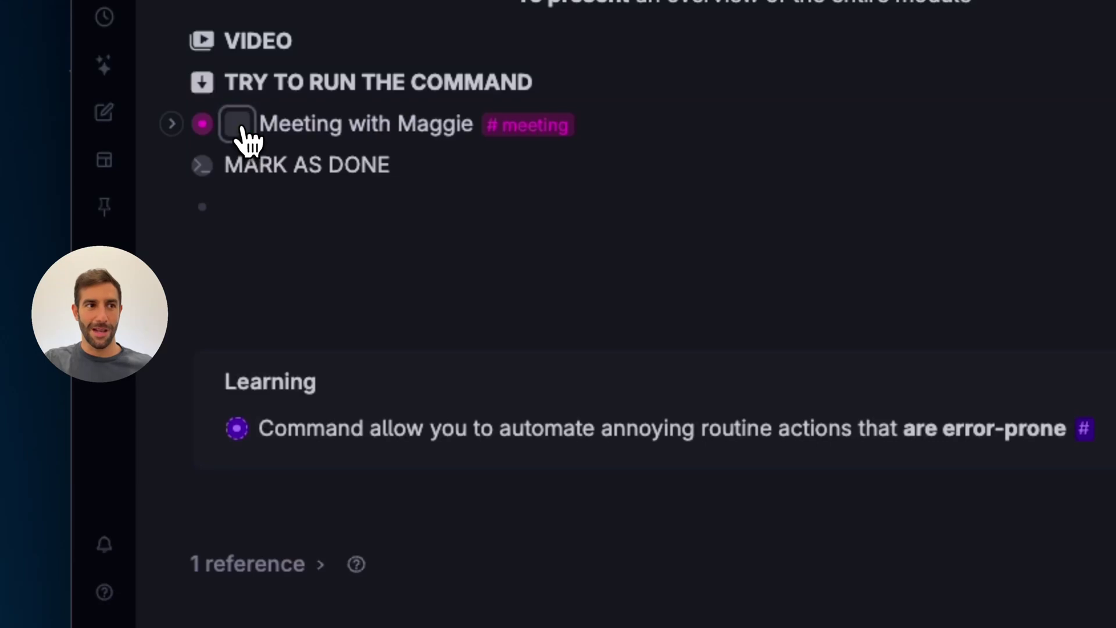
pyautogui.click(172, 124)
pyautogui.click(172, 124)
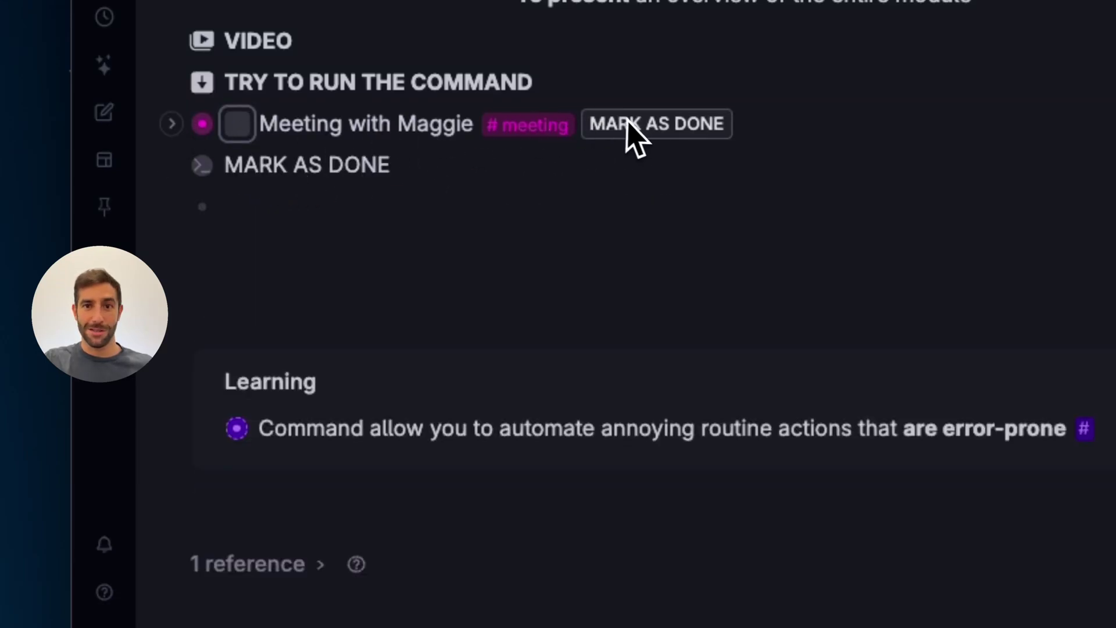
pyautogui.click(171, 165)
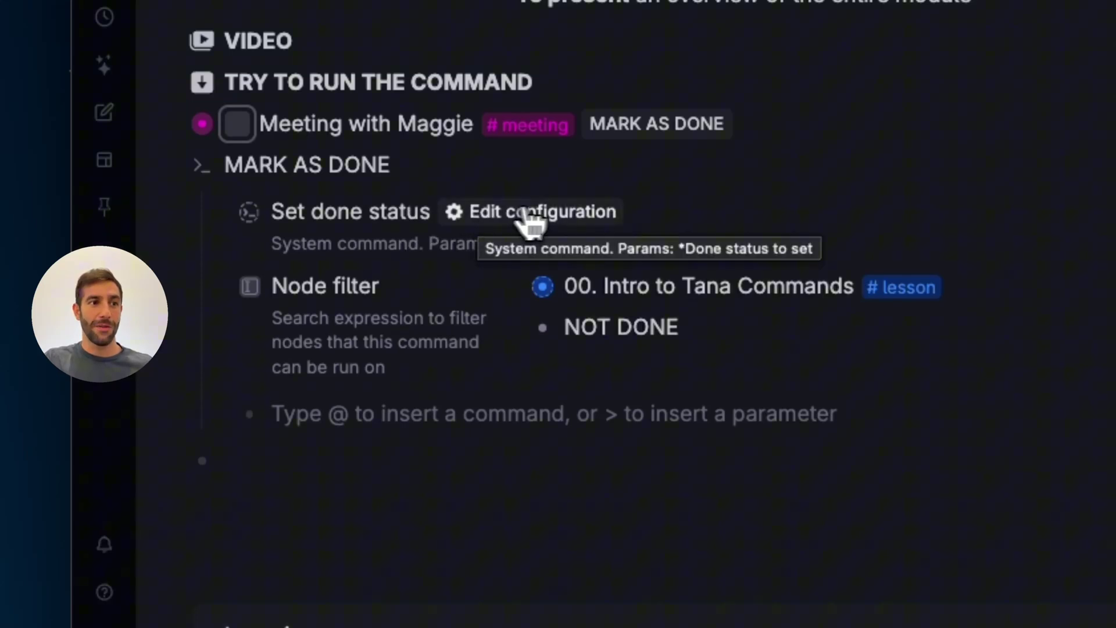
pyautogui.click(593, 220)
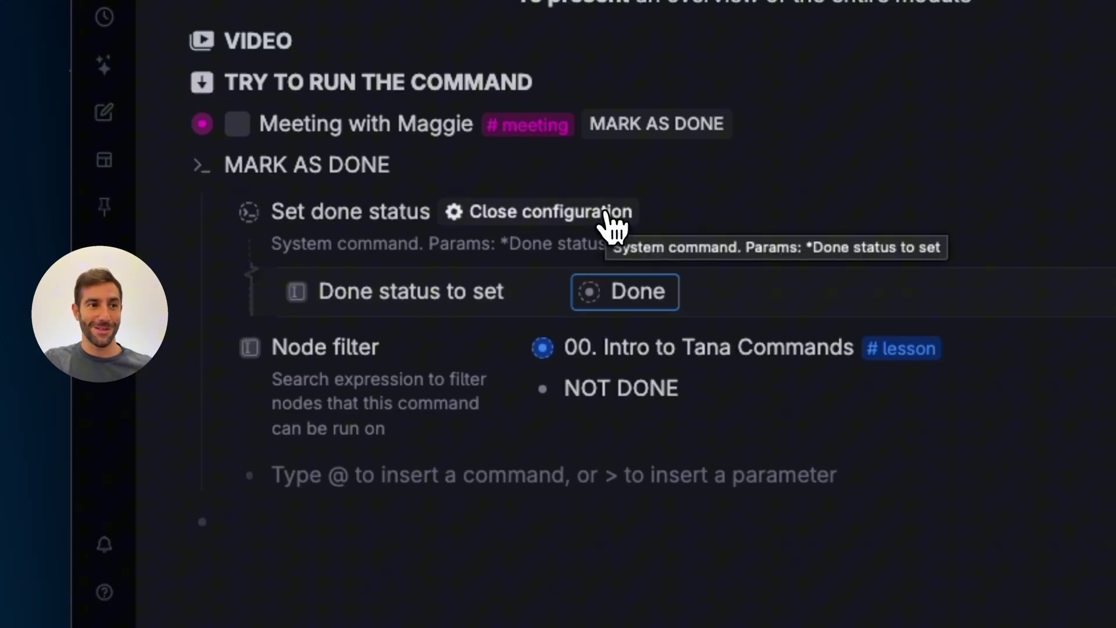
pyautogui.click(610, 224)
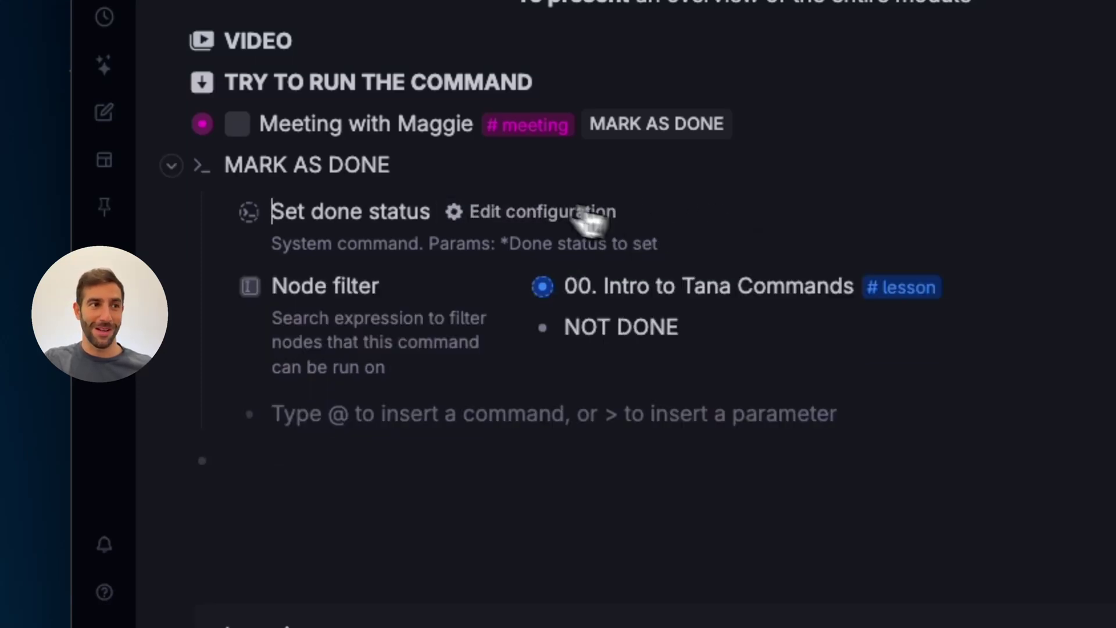
pyautogui.click(172, 167)
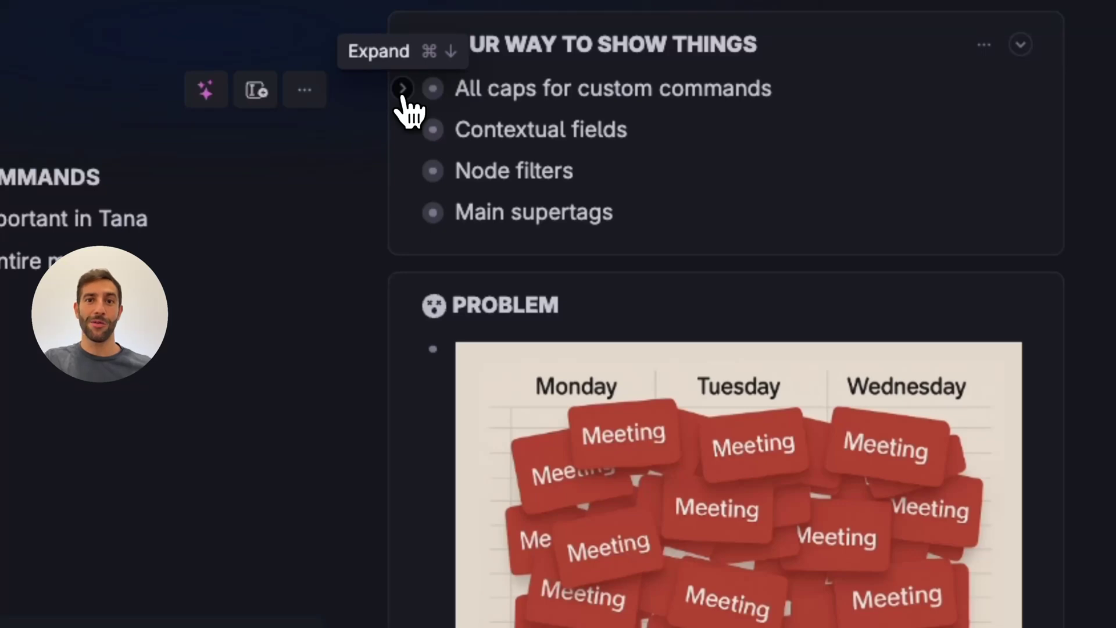
pyautogui.click(402, 90)
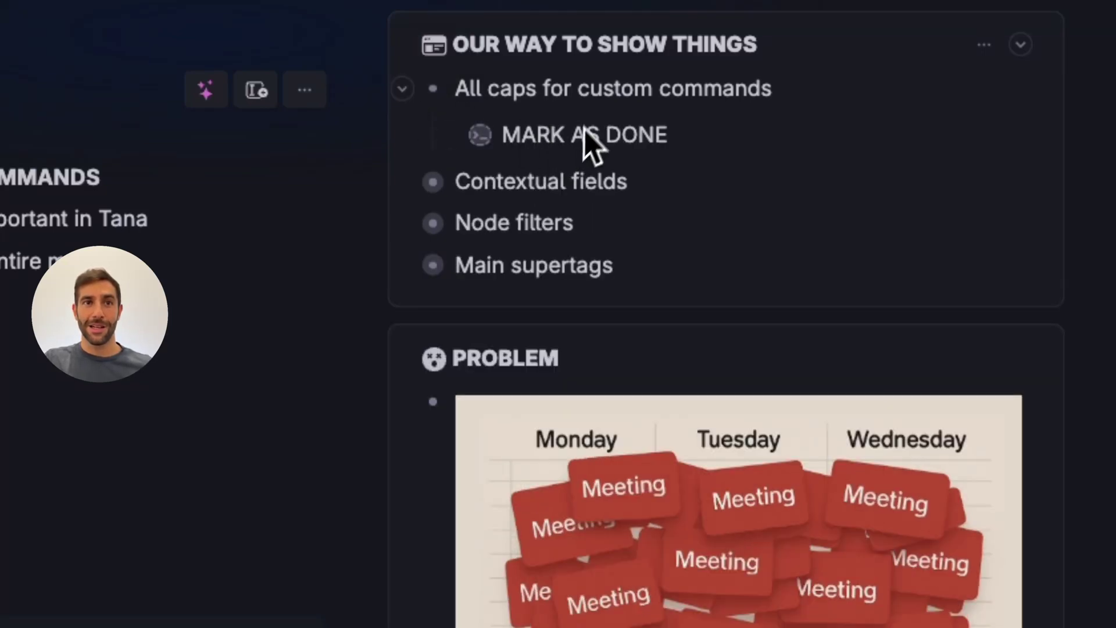
pyautogui.click(514, 140)
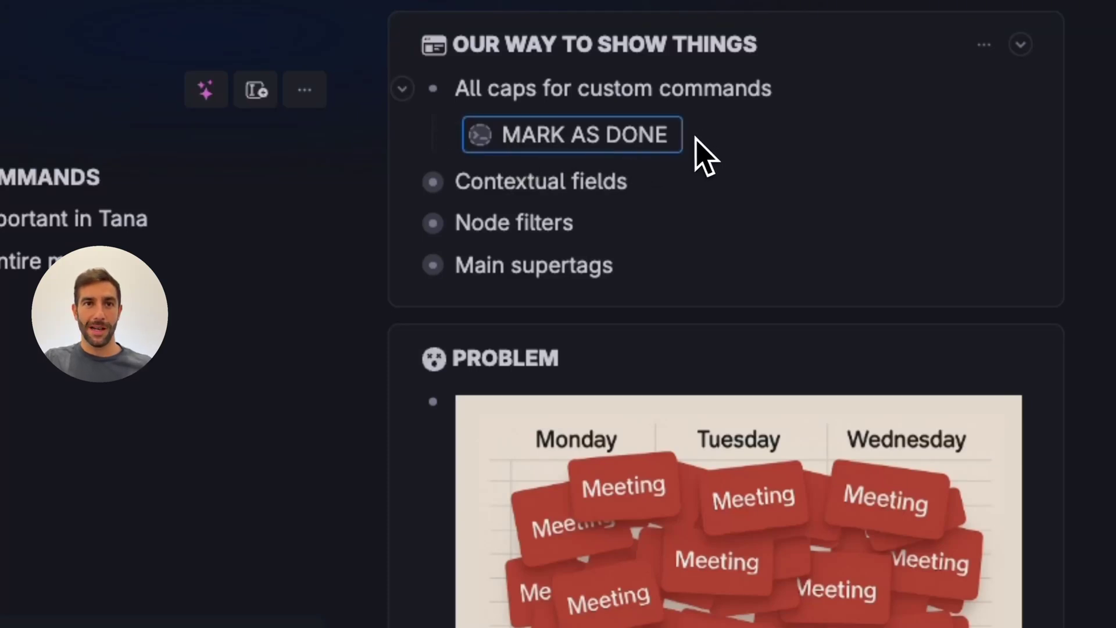
pyautogui.doubleClick(511, 88)
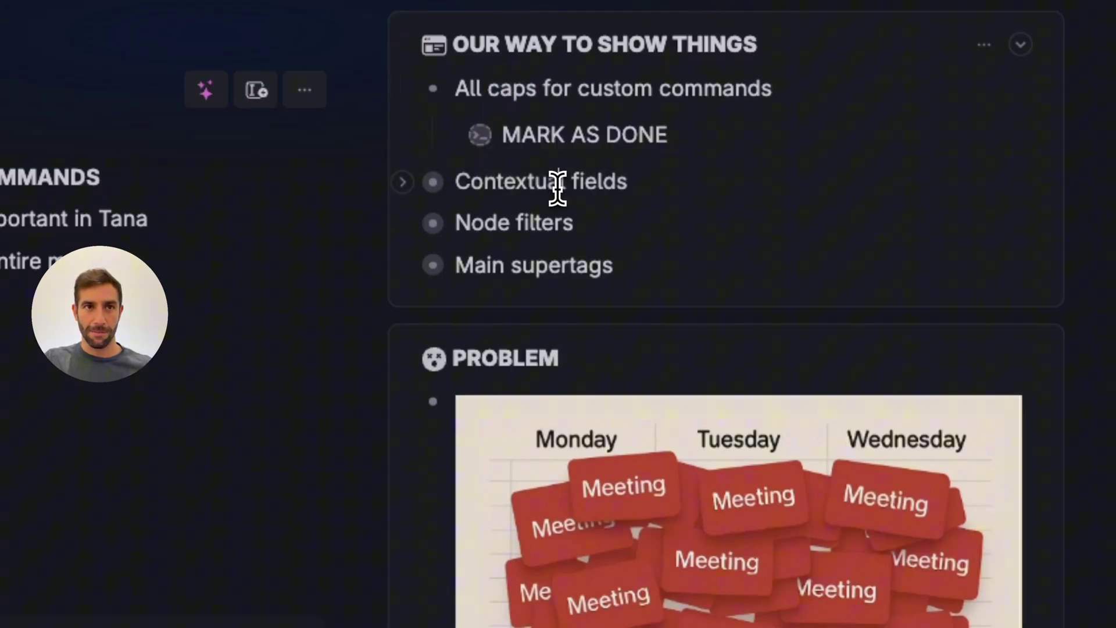
pyautogui.click(524, 131)
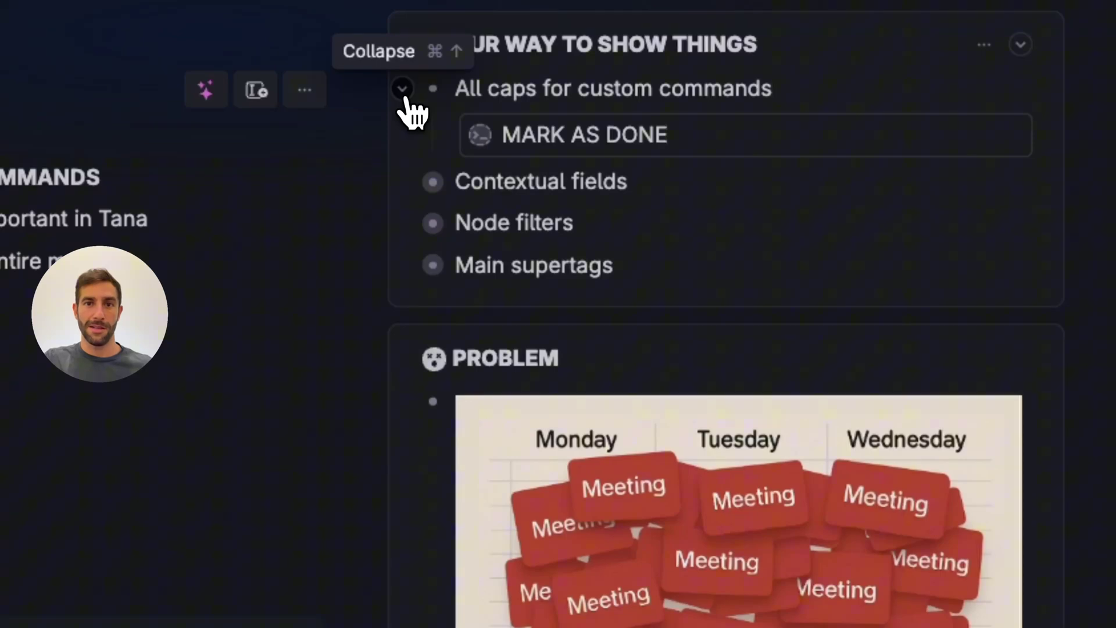
# Step: Fold 'All caps for custom commands', then expand and re-collapse the Contextual fields table
pyautogui.click(403, 92)
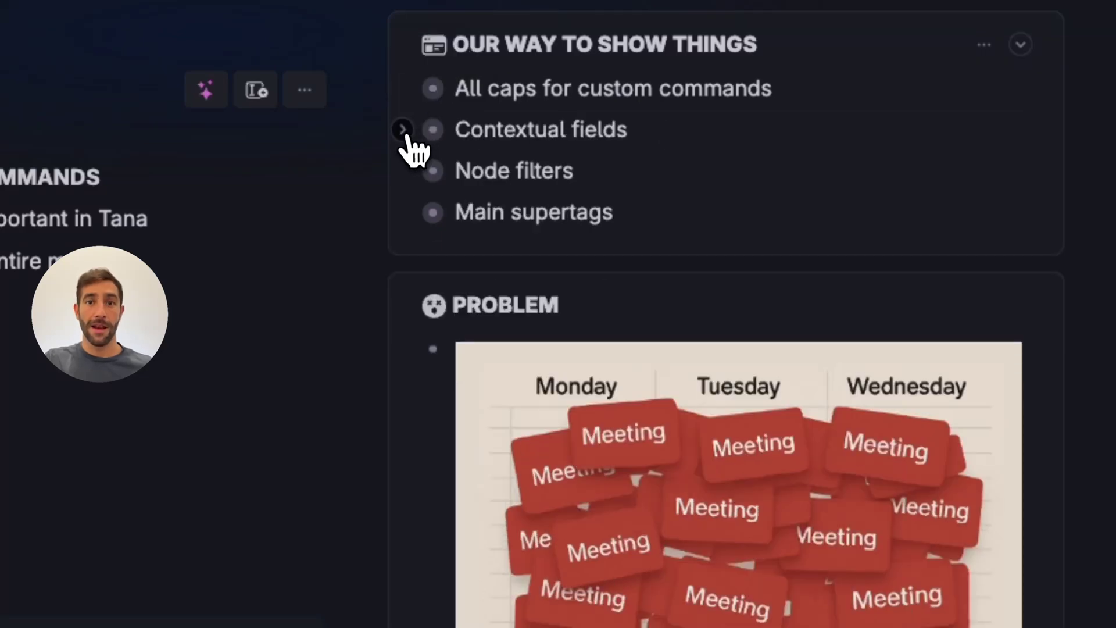
pyautogui.click(402, 130)
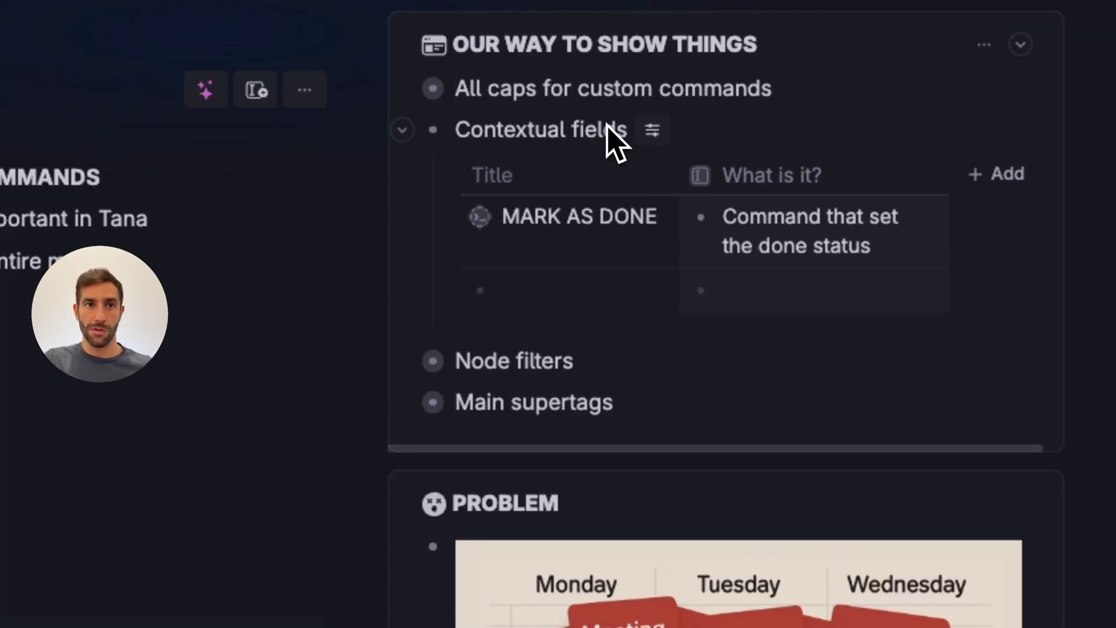
pyautogui.click(402, 130)
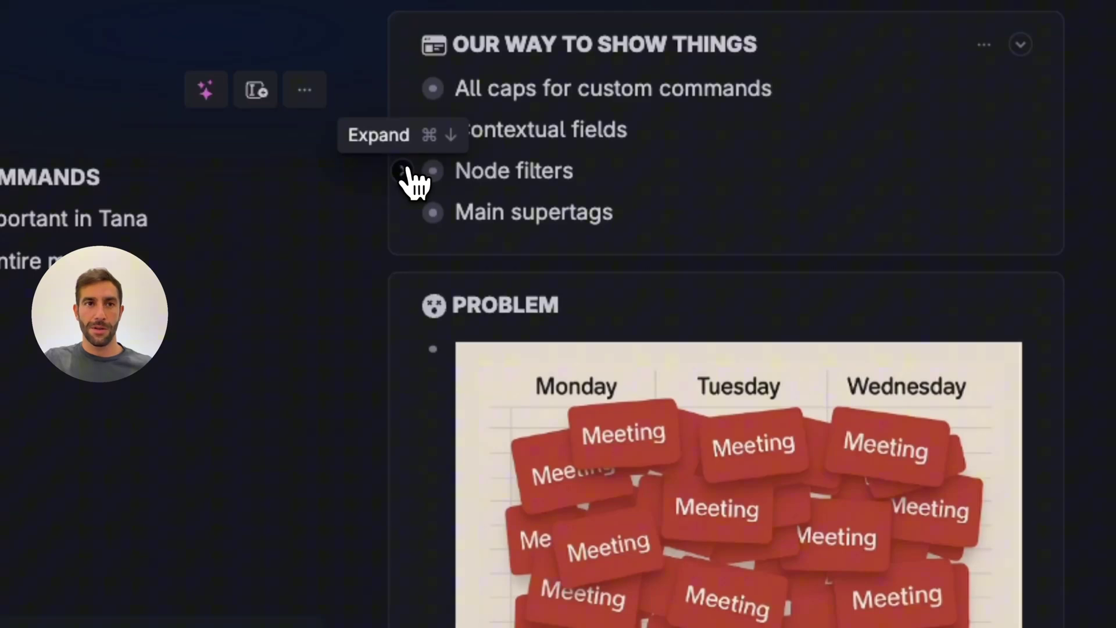
# Step: Unfold Node filters and MARK AS DONE, highlighting the NOT DONE filter condition
pyautogui.click(404, 171)
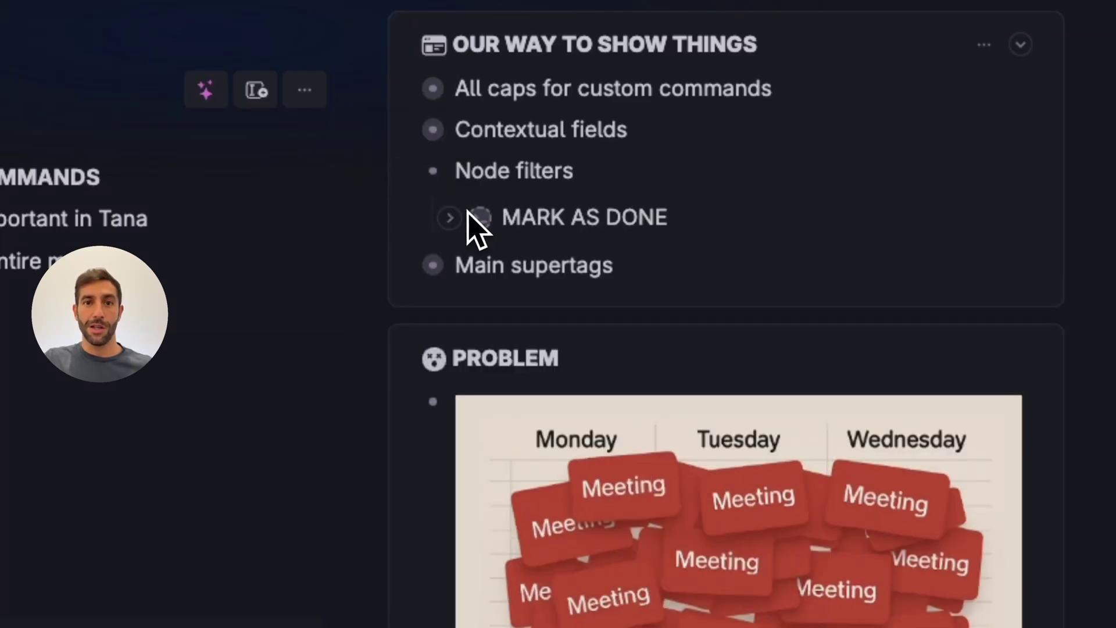
pyautogui.click(449, 218)
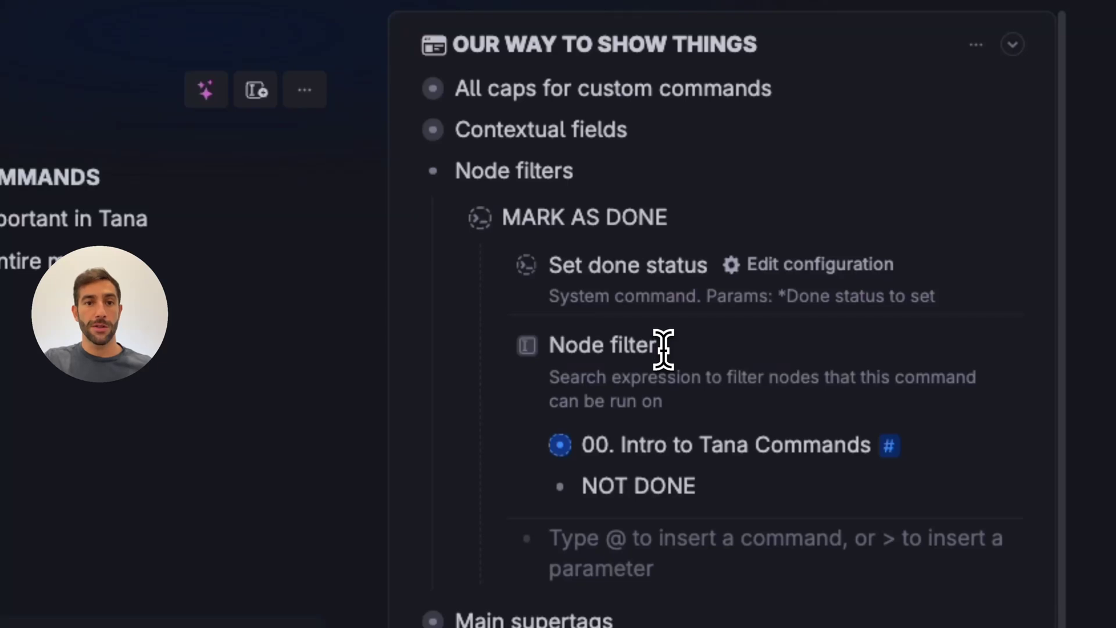
pyautogui.moveTo(693, 486); pyautogui.dragTo(584, 485)
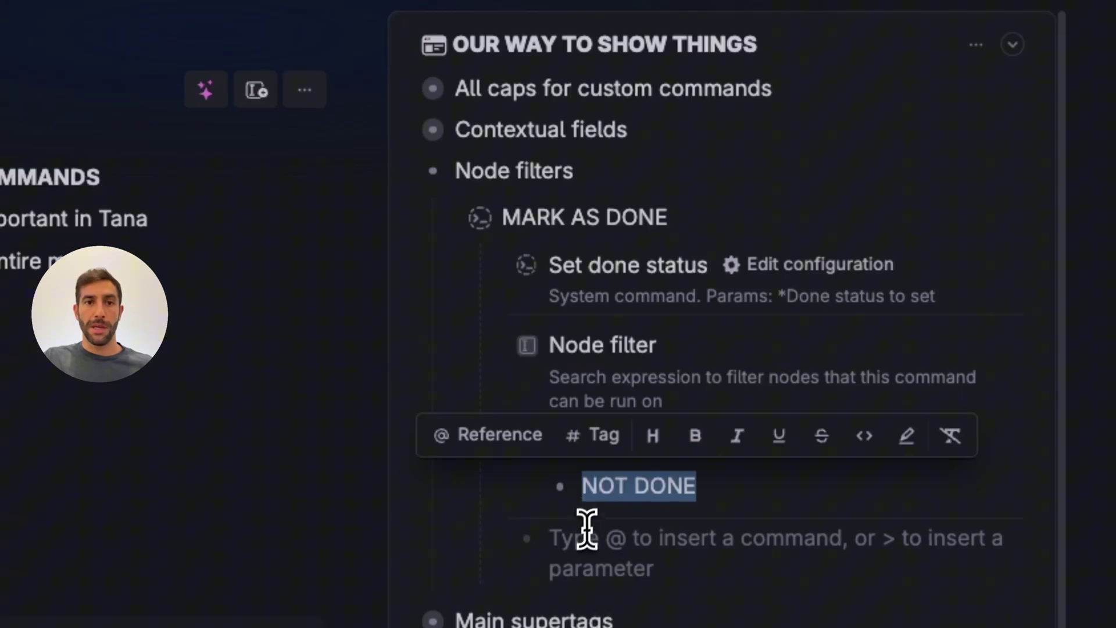
pyautogui.click(655, 496)
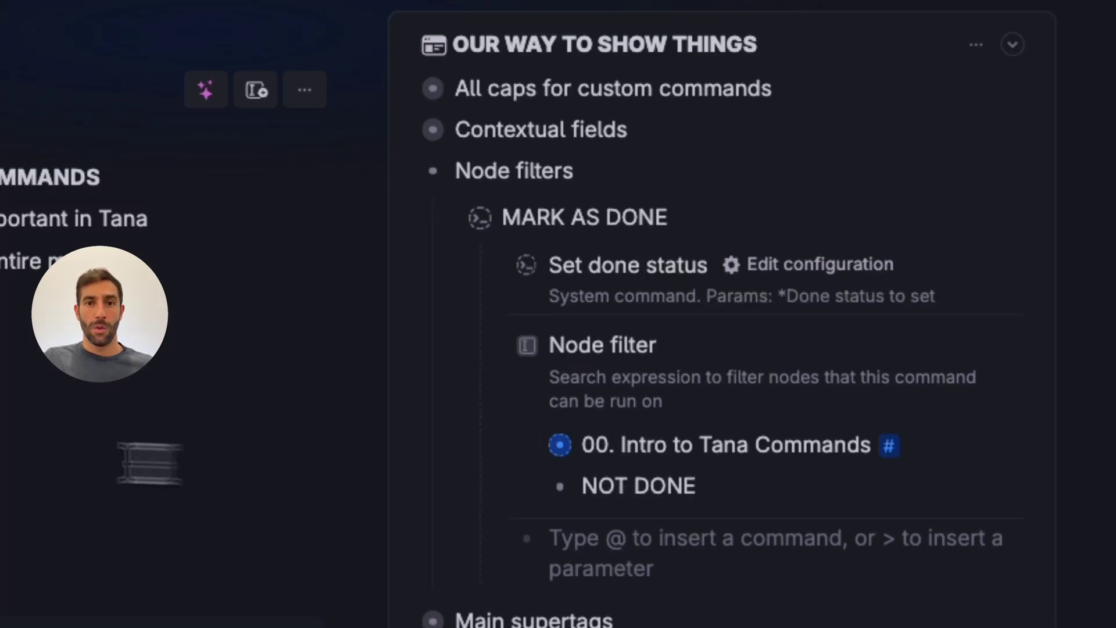
pyautogui.press('Right')
pyautogui.press('Right')
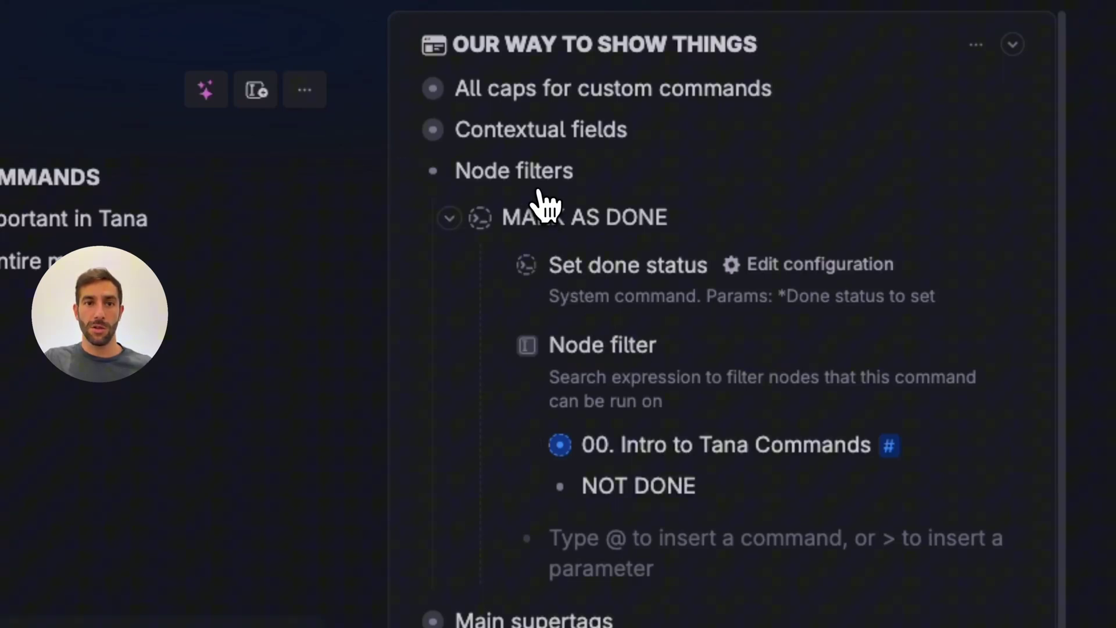
# Step: Highlight the 00. Intro to Tana Commands filter entry, then collapse Node filters
pyautogui.click(627, 442)
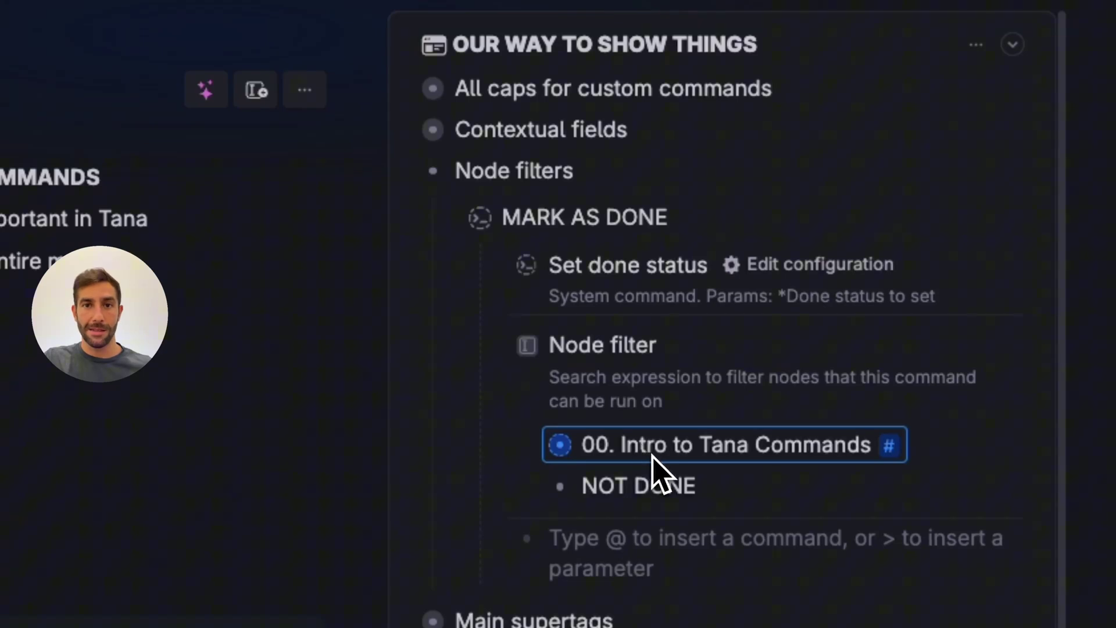
pyautogui.click(666, 349)
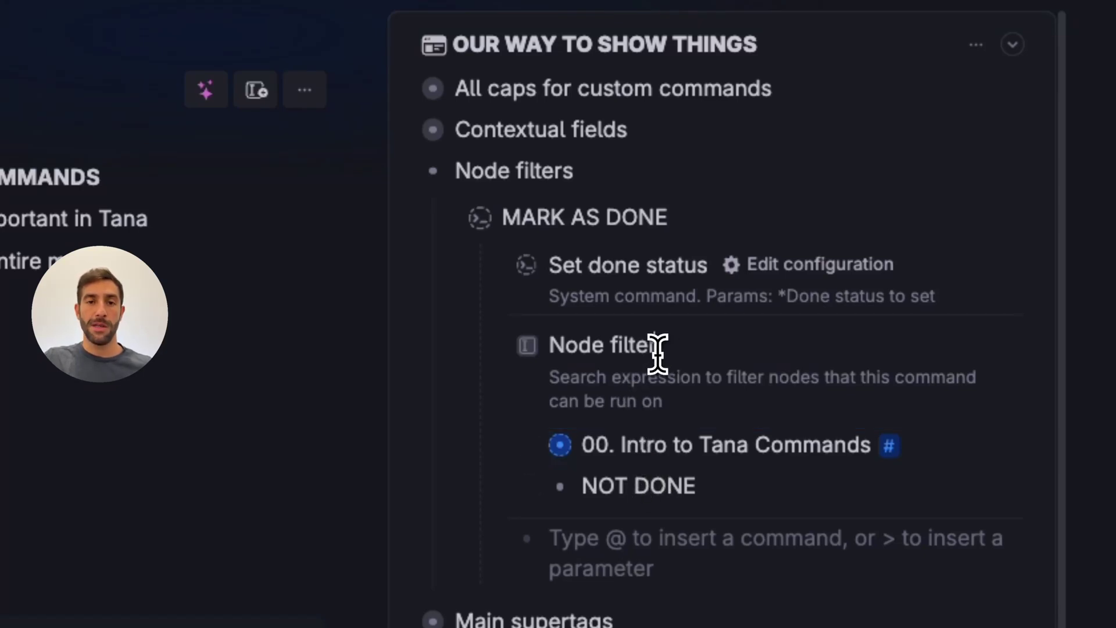
pyautogui.click(659, 456)
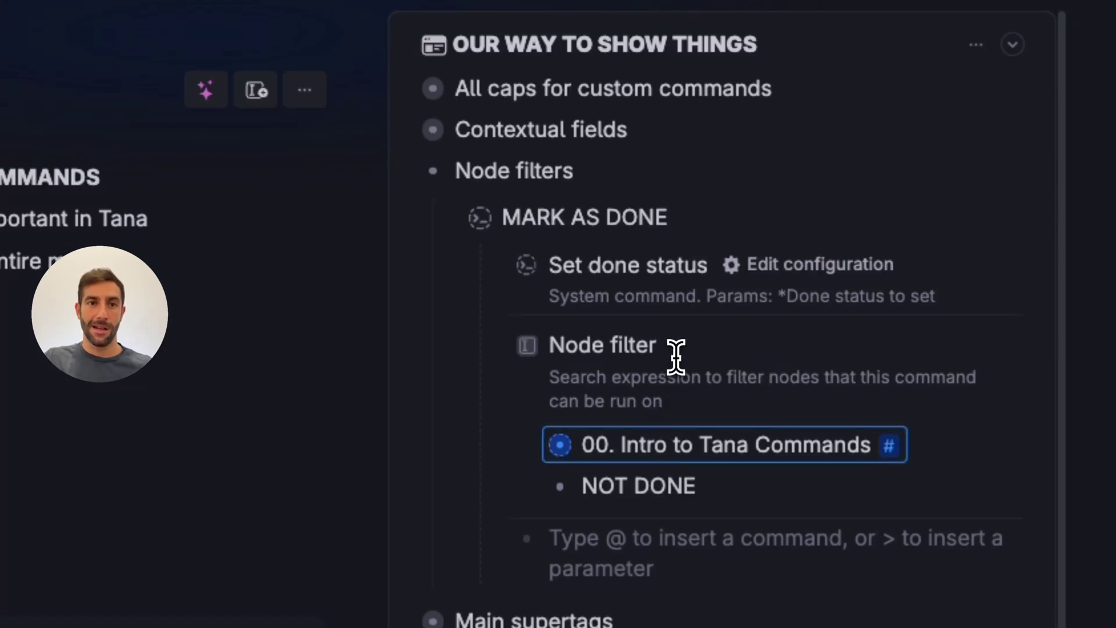
pyautogui.click(671, 349)
pyautogui.click(661, 455)
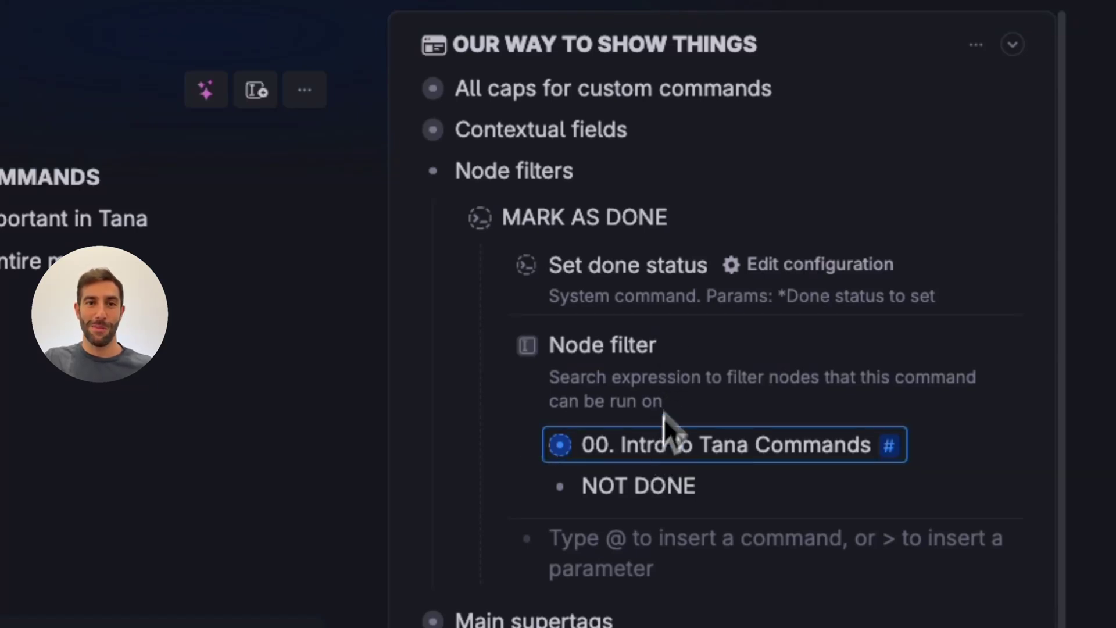
pyautogui.click(674, 350)
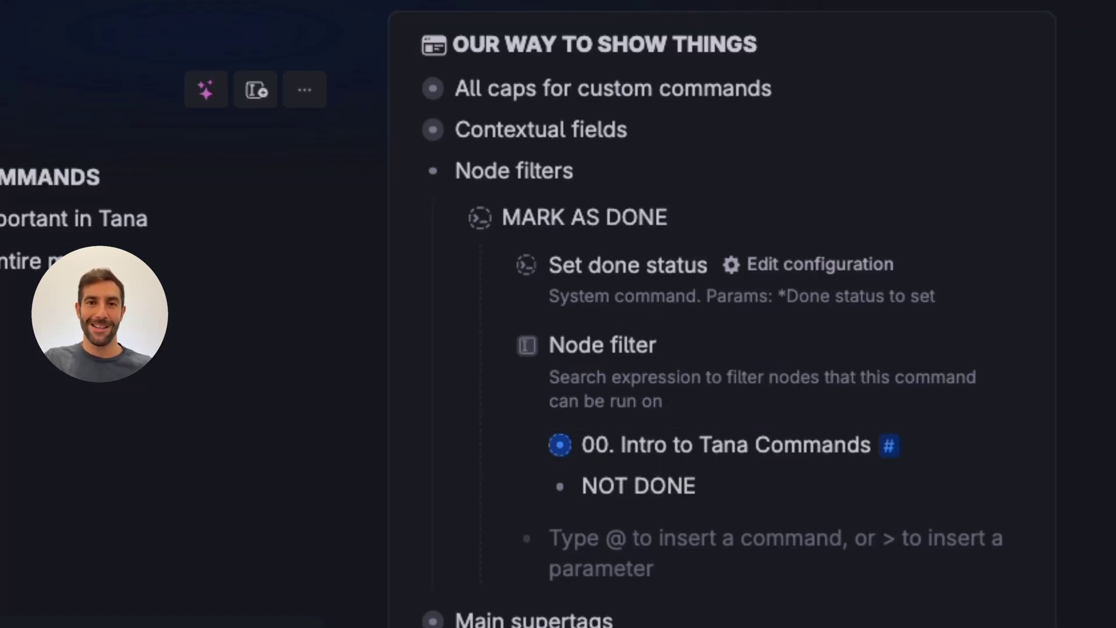
pyautogui.click(403, 170)
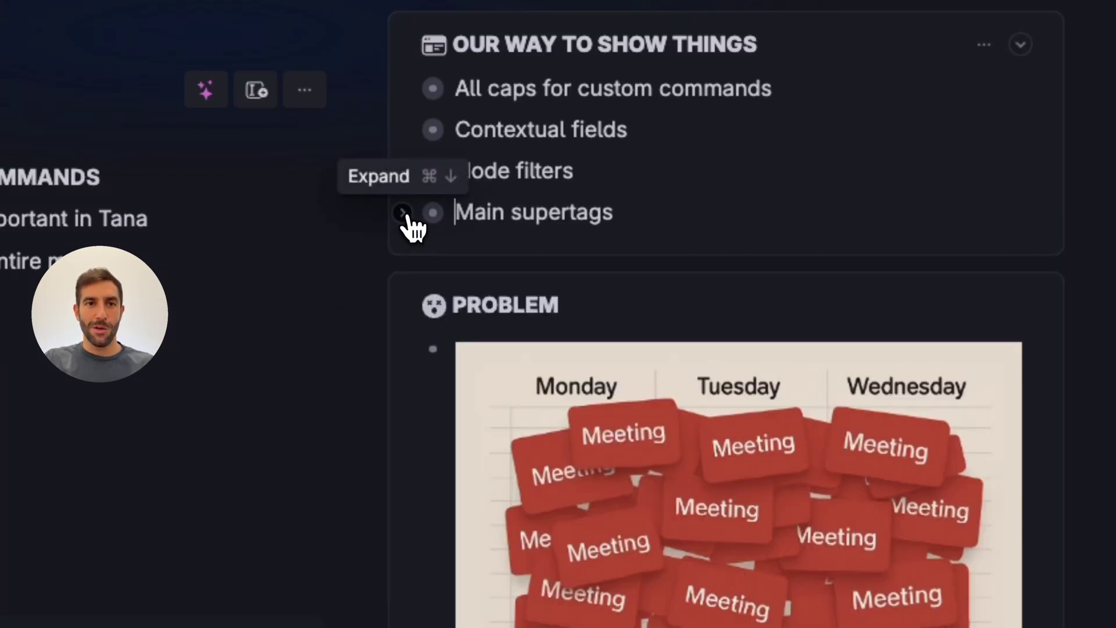
# Step: Expand Main supertags to list meeting and action item, then click into its line
pyautogui.click(403, 213)
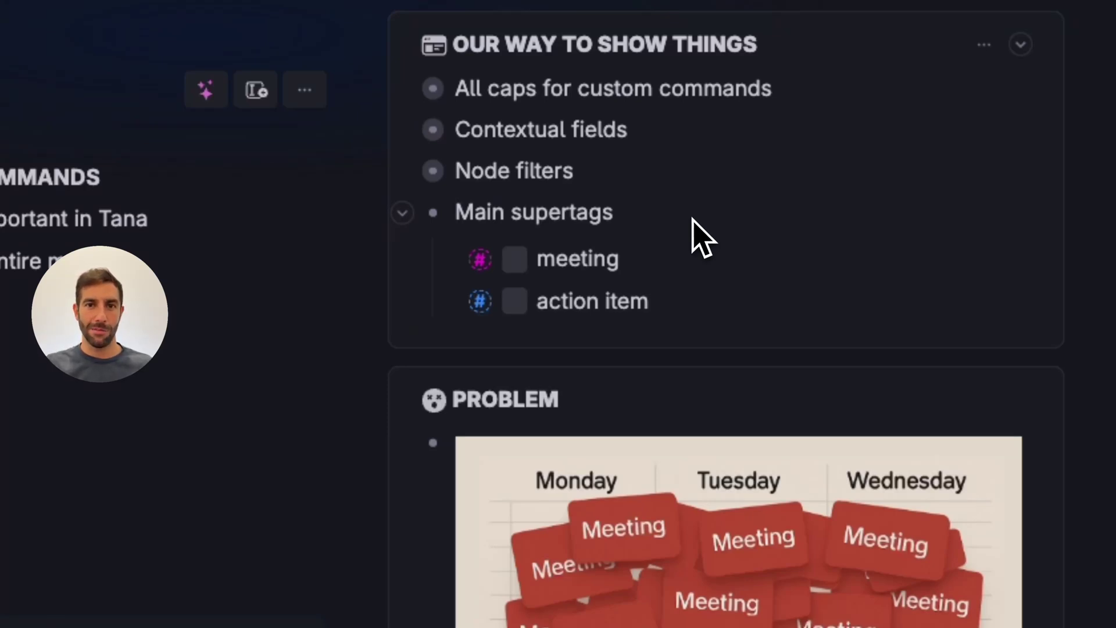
pyautogui.click(690, 217)
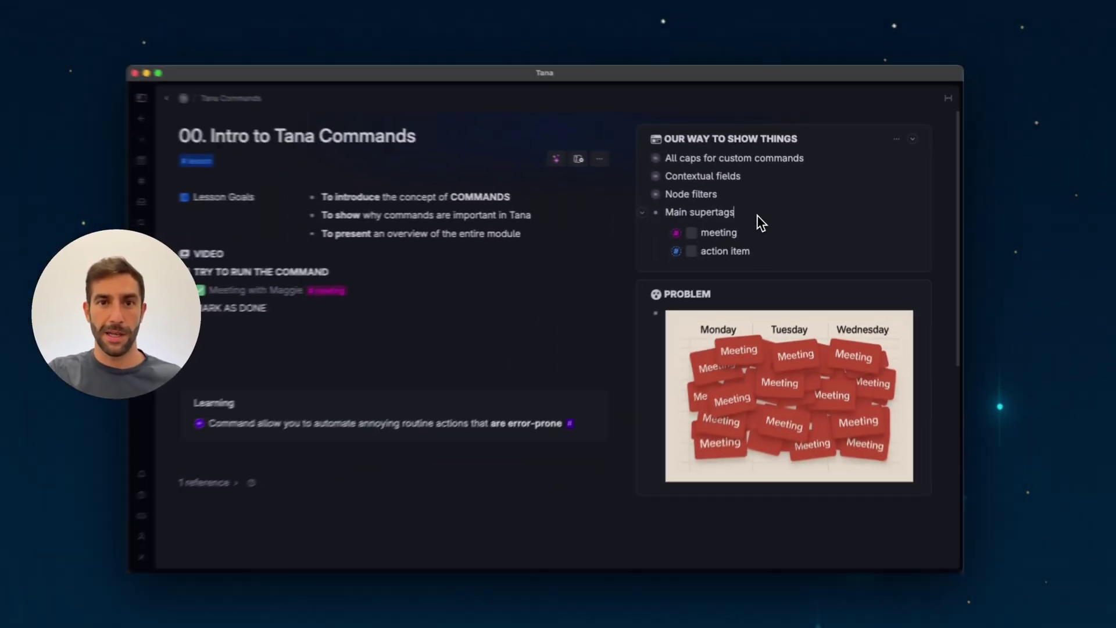
# Step: Collapse Main supertags with Cmd+Up, hiding its meeting and action item children
pyautogui.press('super+Up')
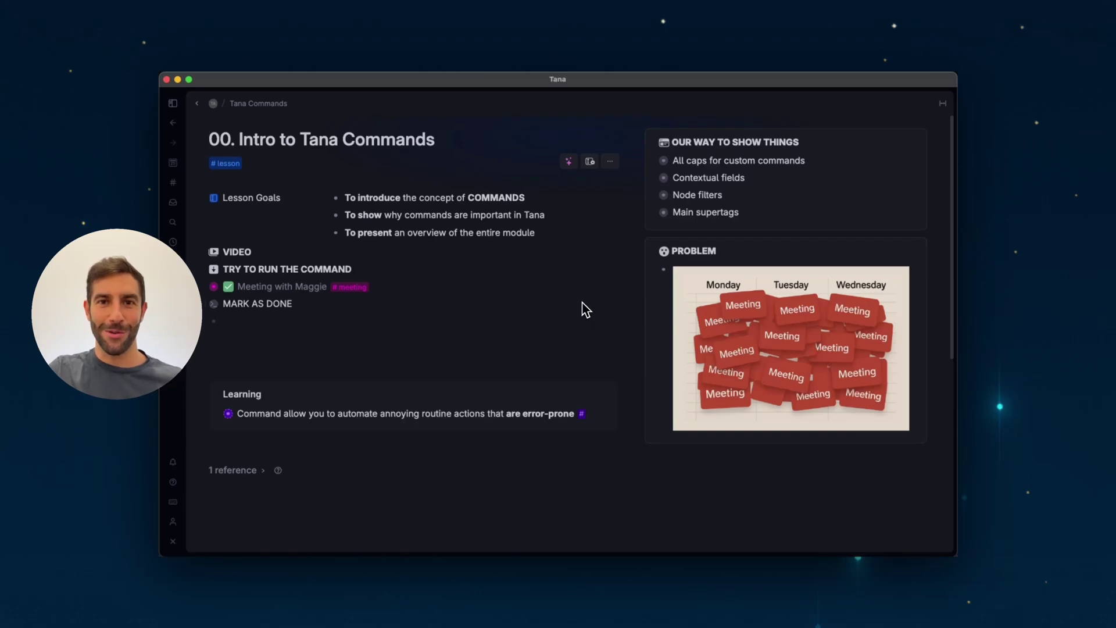
# Step: Go up to the Tana Commands module page showing lessons 00 through 08
pyautogui.click(268, 104)
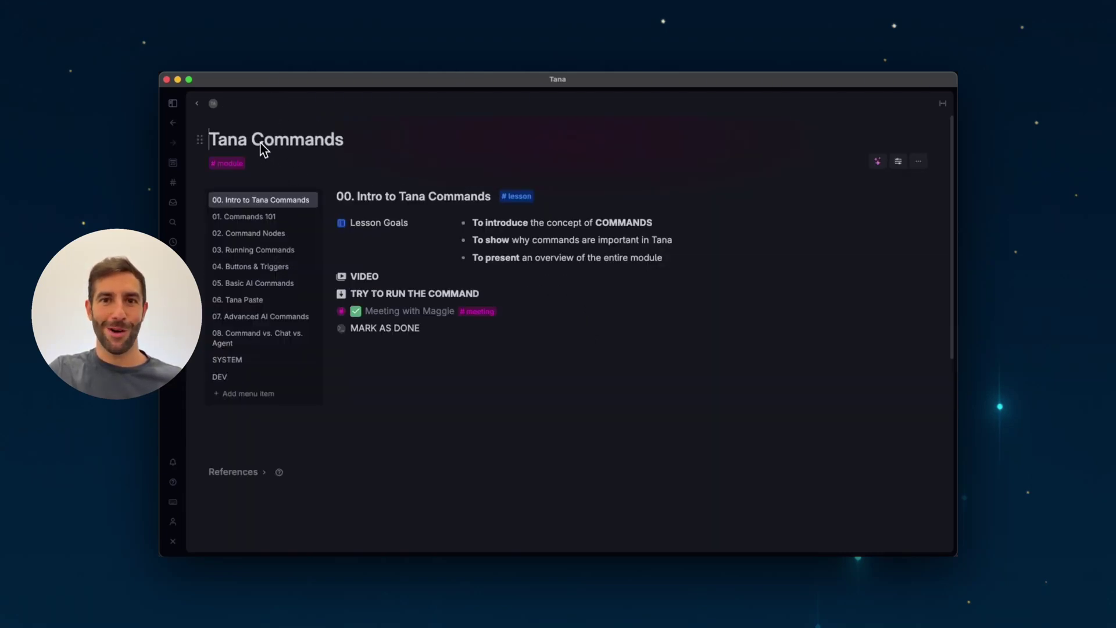